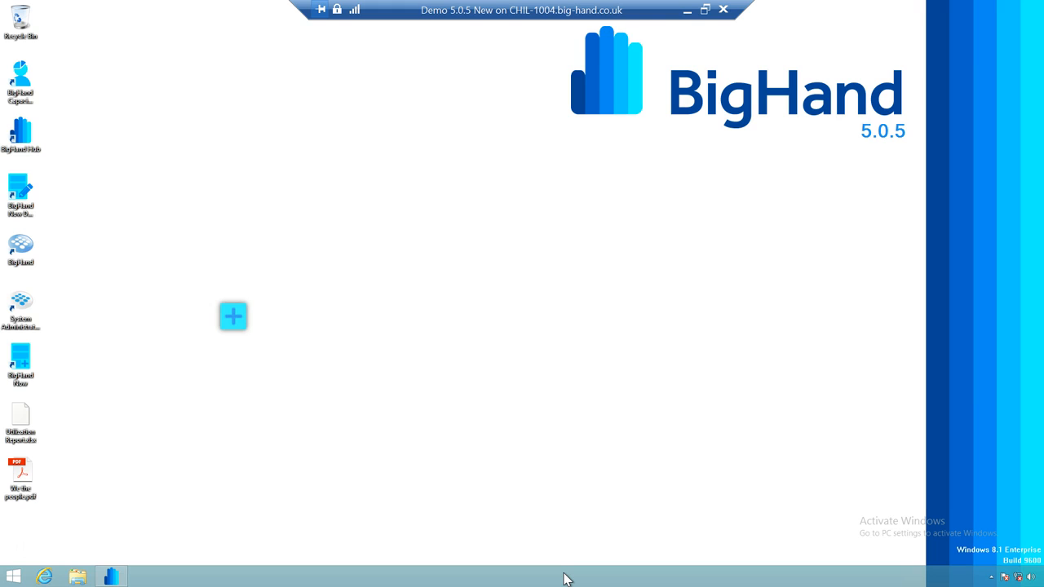
Start a new task by dropping the We the people.pdf file from the desktop onto the floating plus widget
click(234, 317)
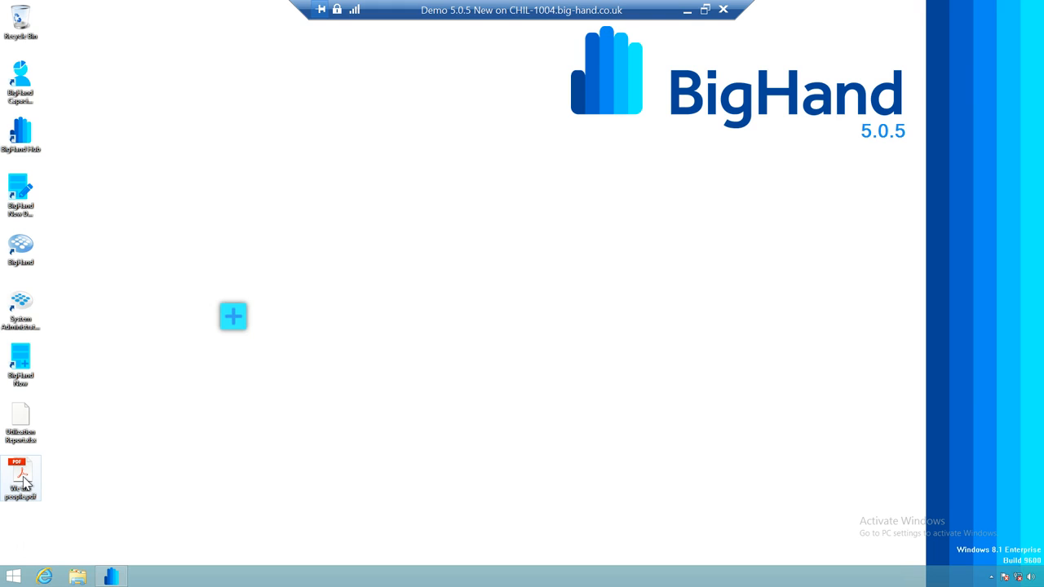
drag(23, 482, 233, 337)
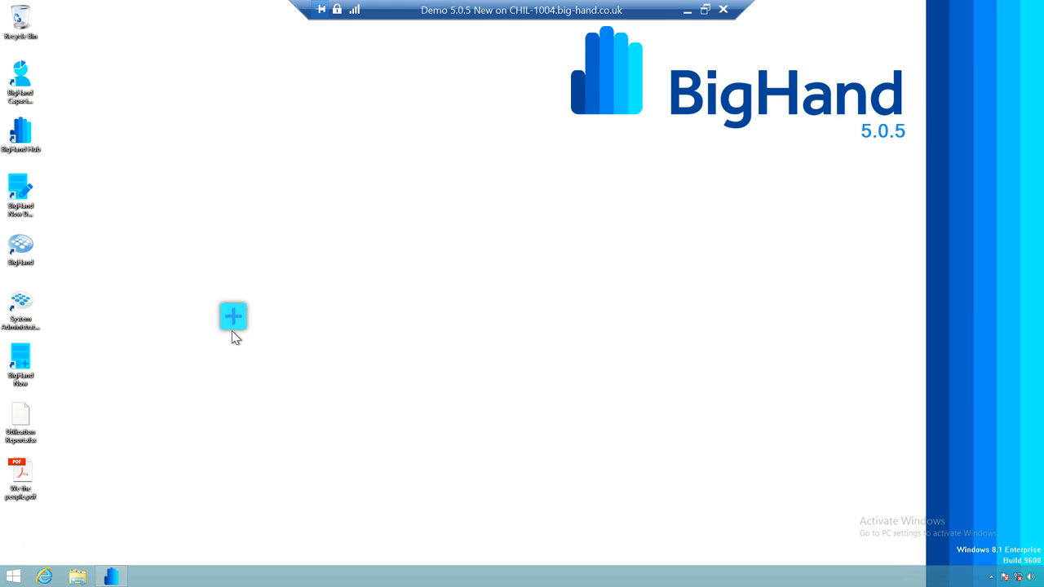
drag(20, 477, 236, 323)
click(333, 486)
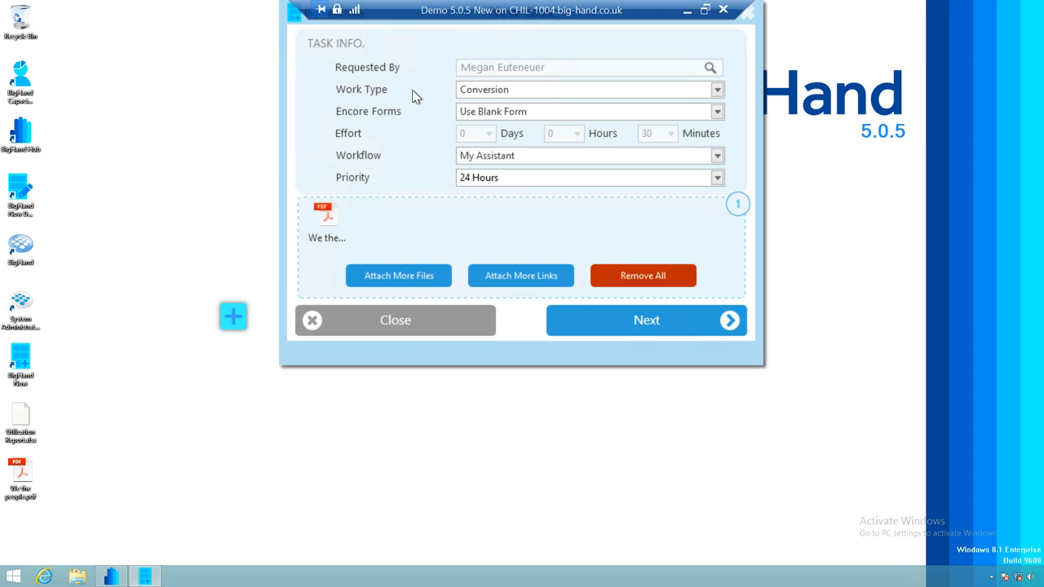
Set the new task's work type to Format Document
click(718, 90)
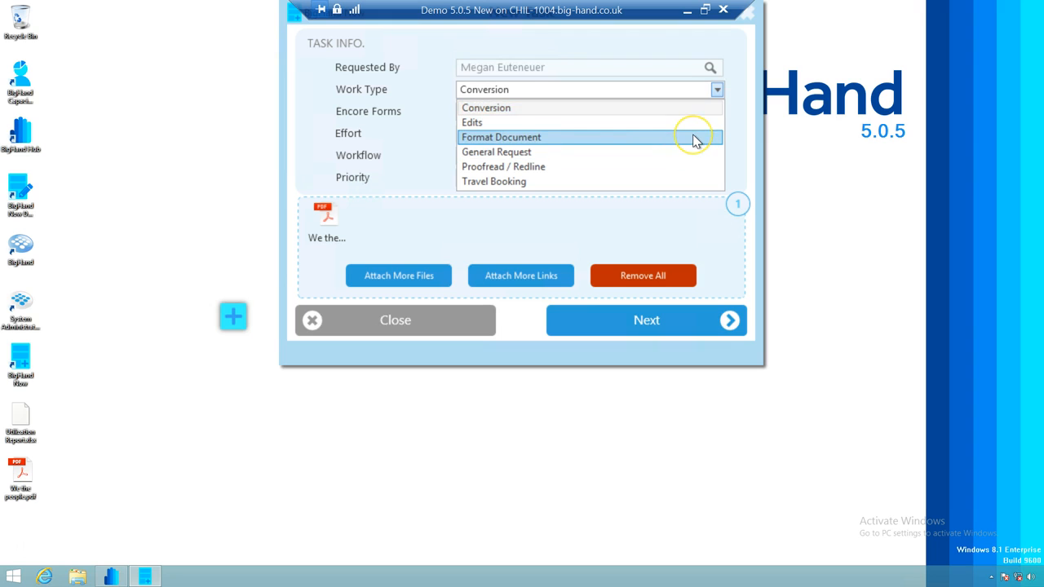
click(694, 137)
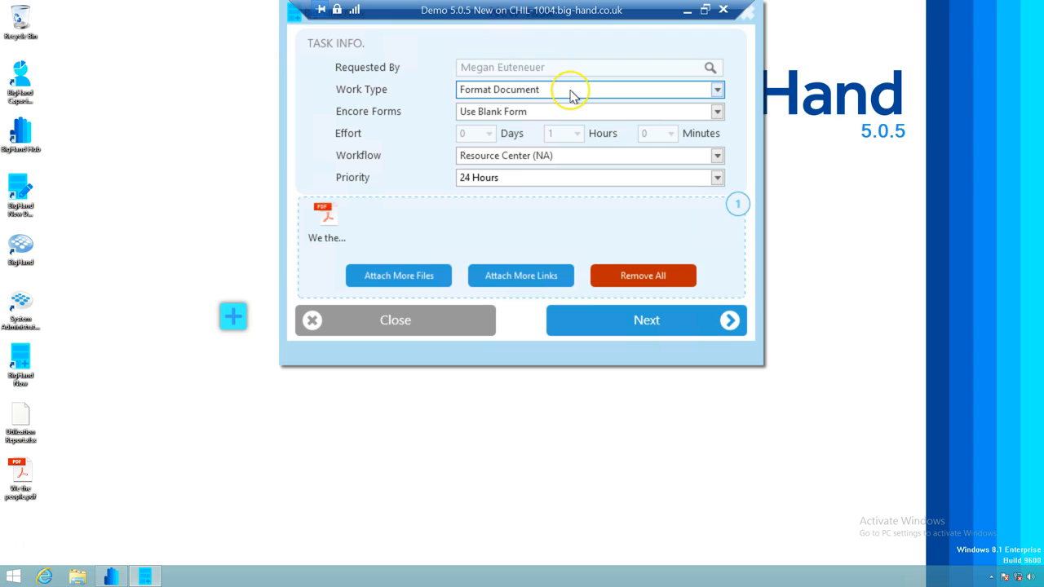
click(552, 114)
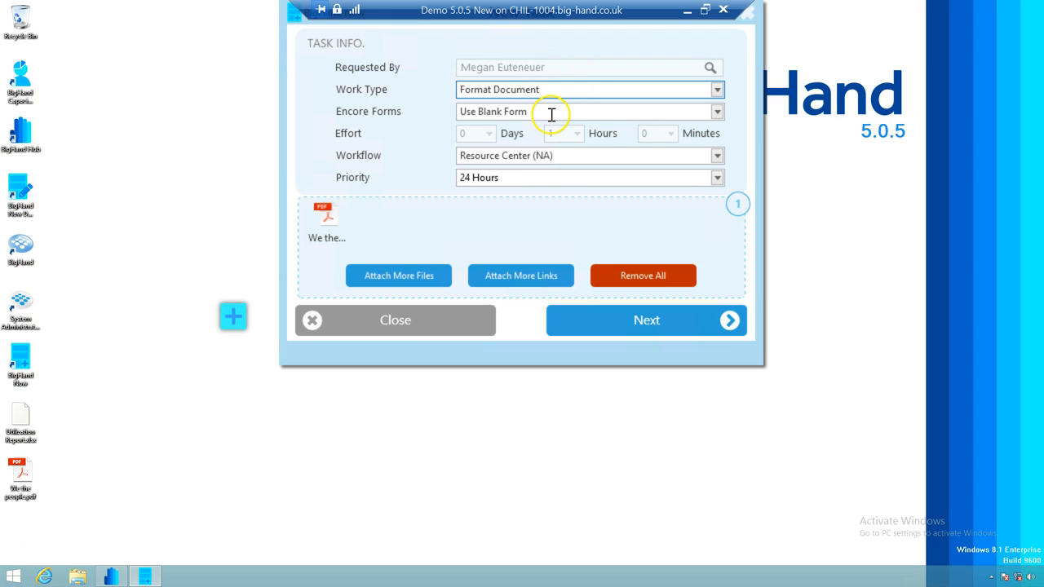
Choose the 24 Hours priority and the Resource Center (NA) workflow, and continue to the task's detail form
click(567, 178)
click(594, 189)
click(624, 184)
click(717, 178)
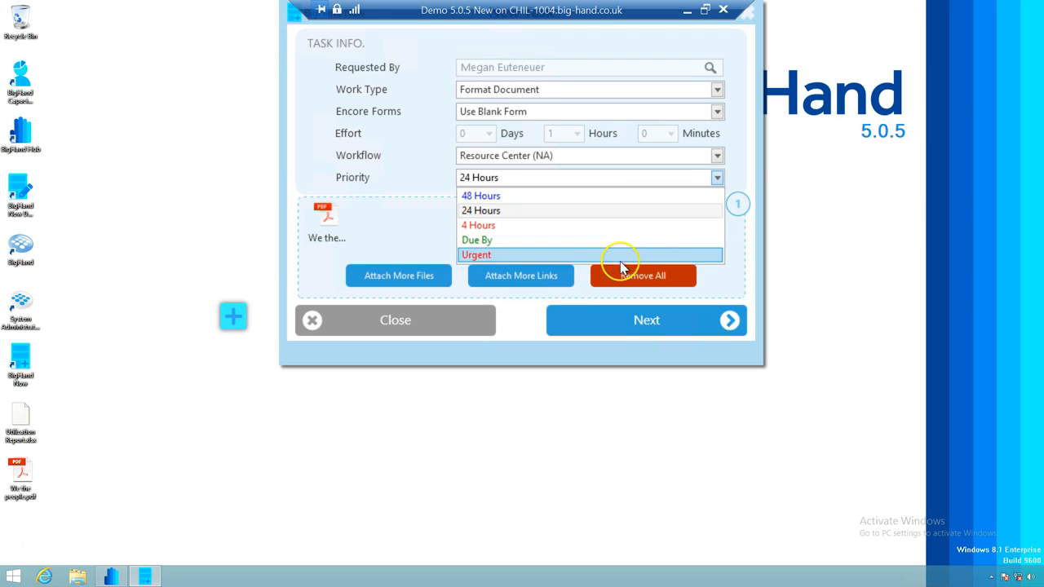
click(590, 211)
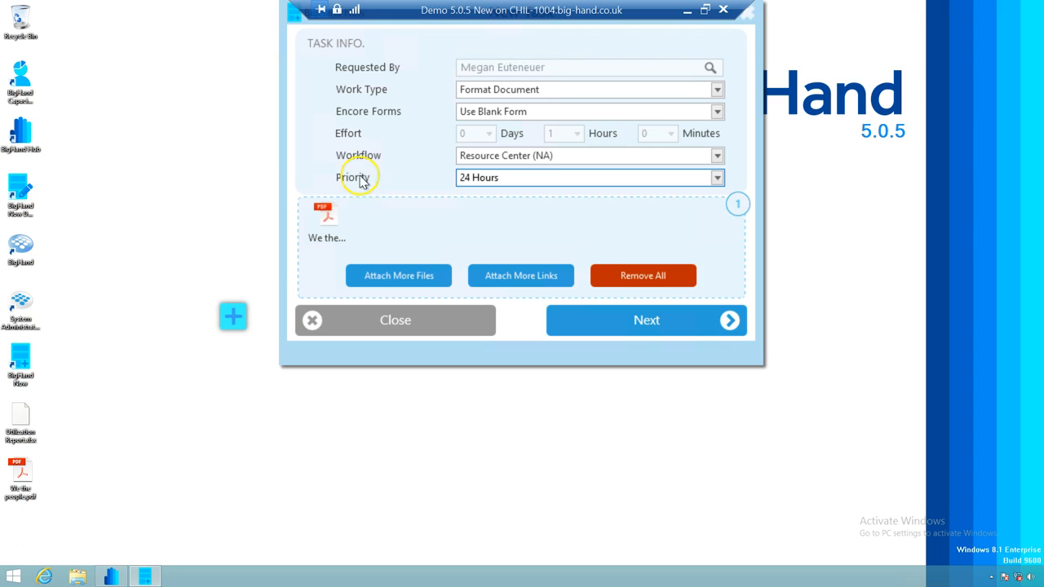
click(718, 155)
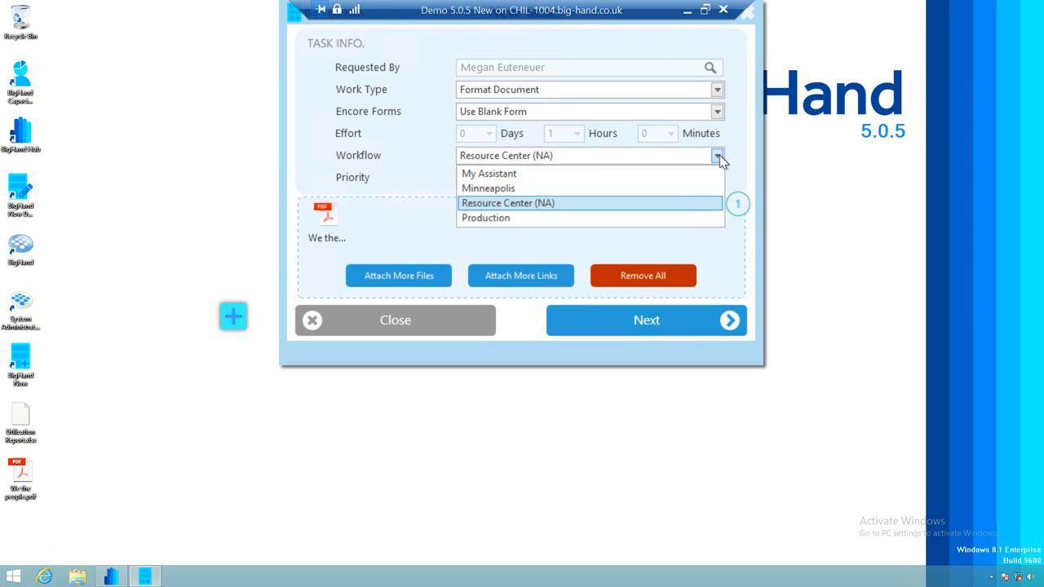
click(633, 210)
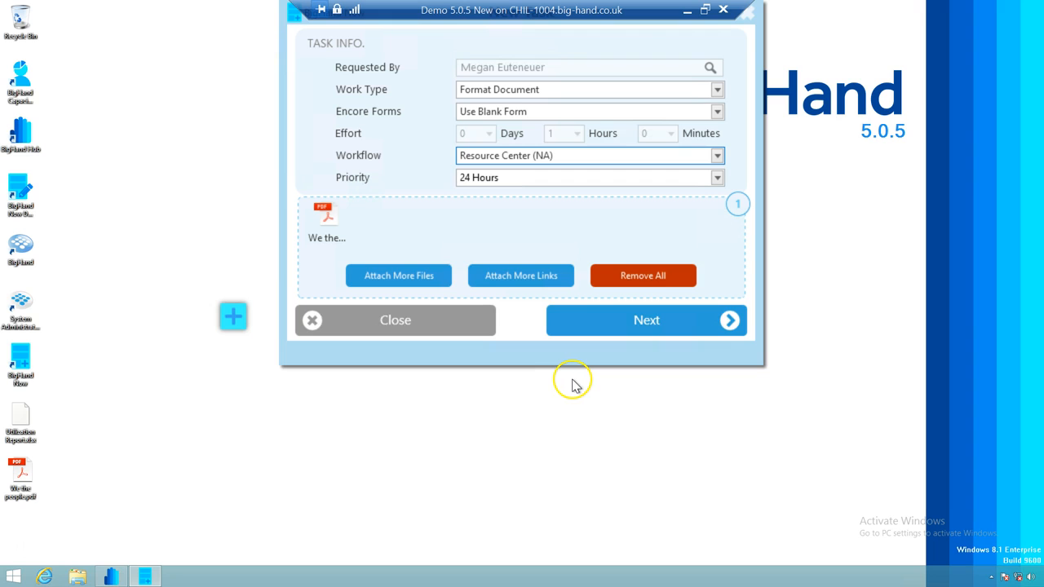
click(642, 319)
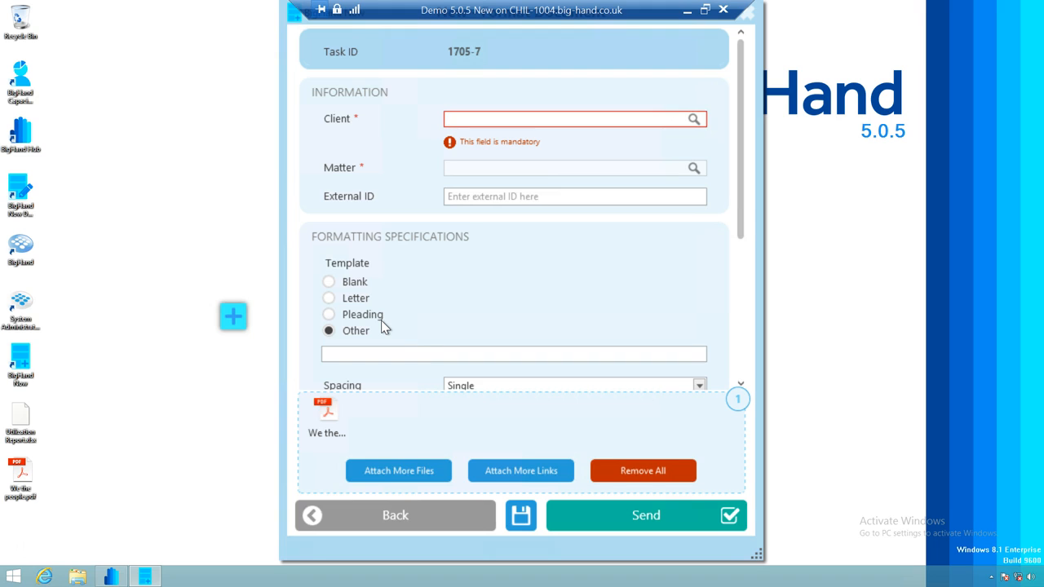
Fill in the client's name and assign the first Property Sale matter found for that client
text(ben)
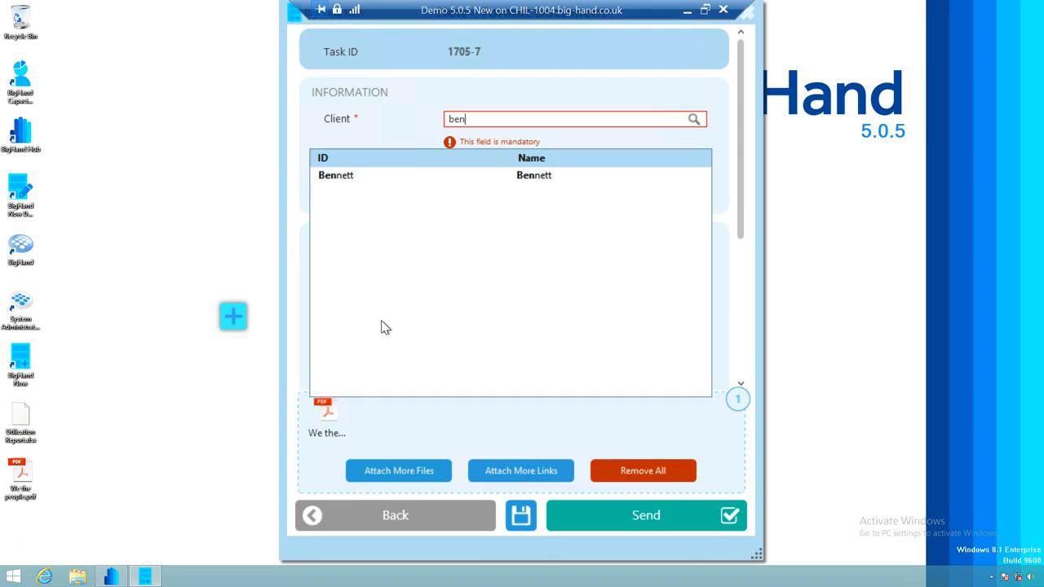
click(526, 176)
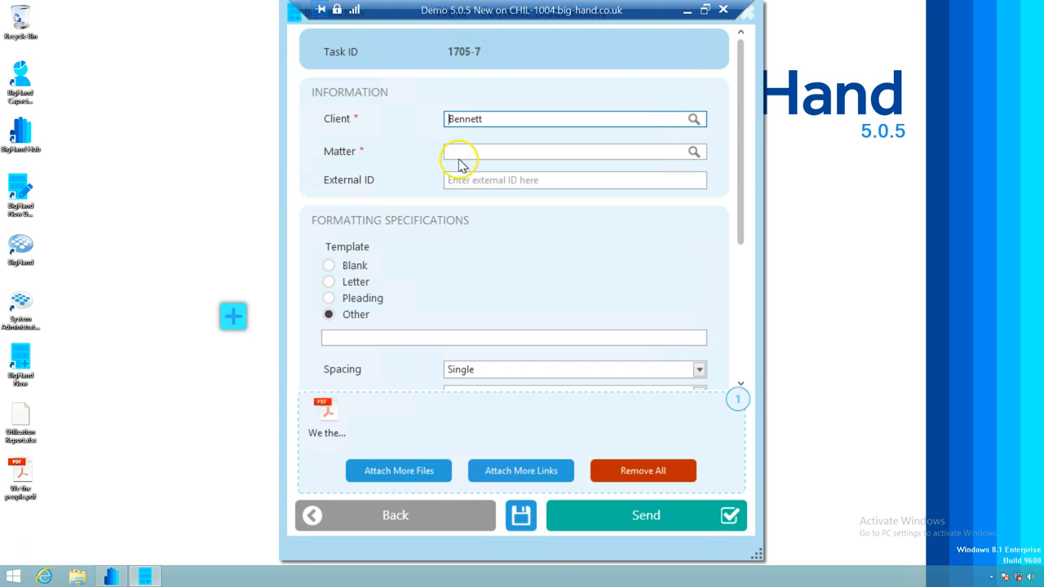
click(460, 154)
text(pro)
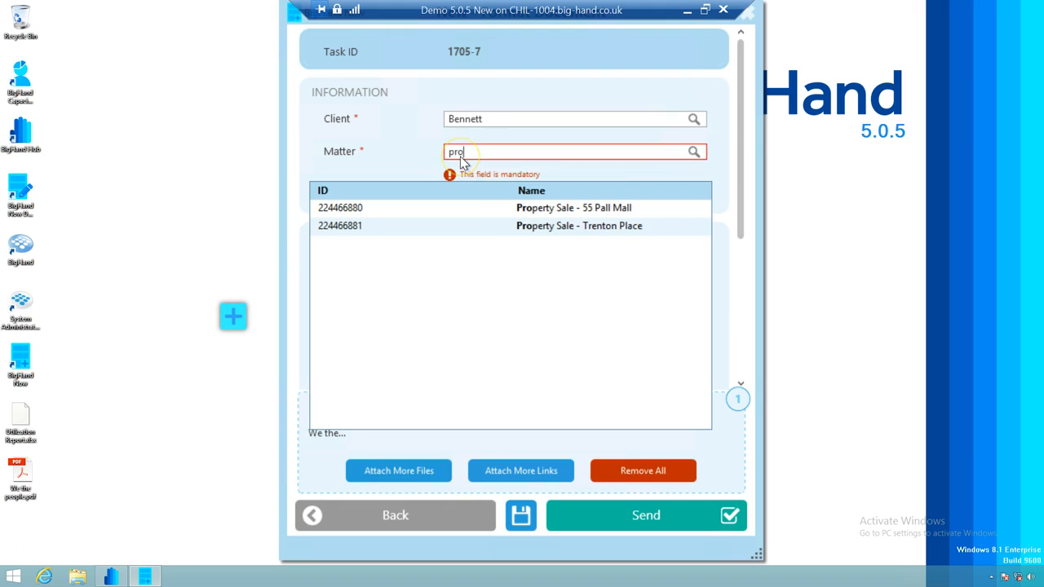
click(497, 215)
click(582, 209)
click(400, 196)
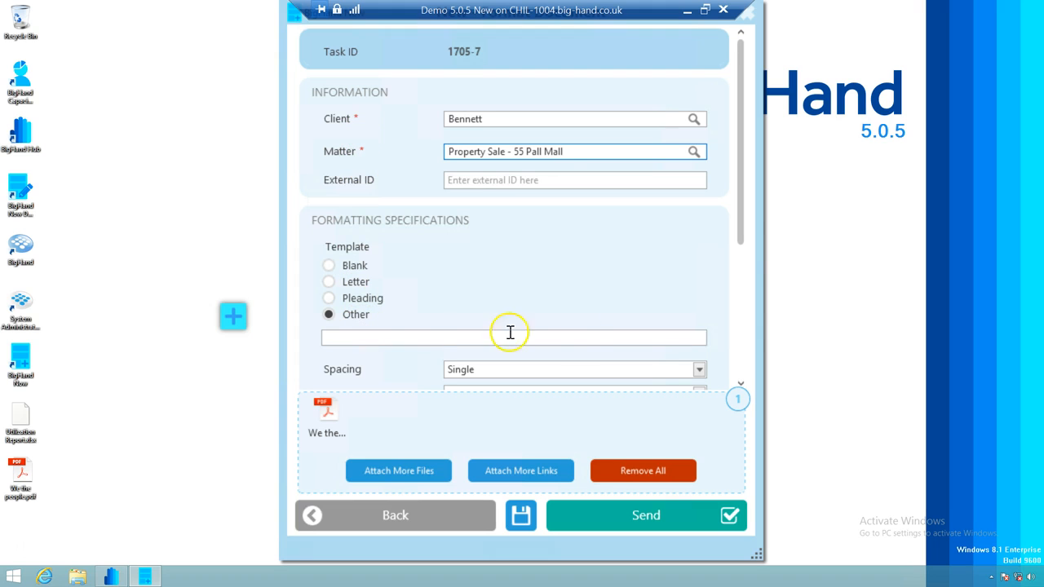
Select the Letter template and set the spacing to Double in the formatting specifications
drag(751, 243, 741, 285)
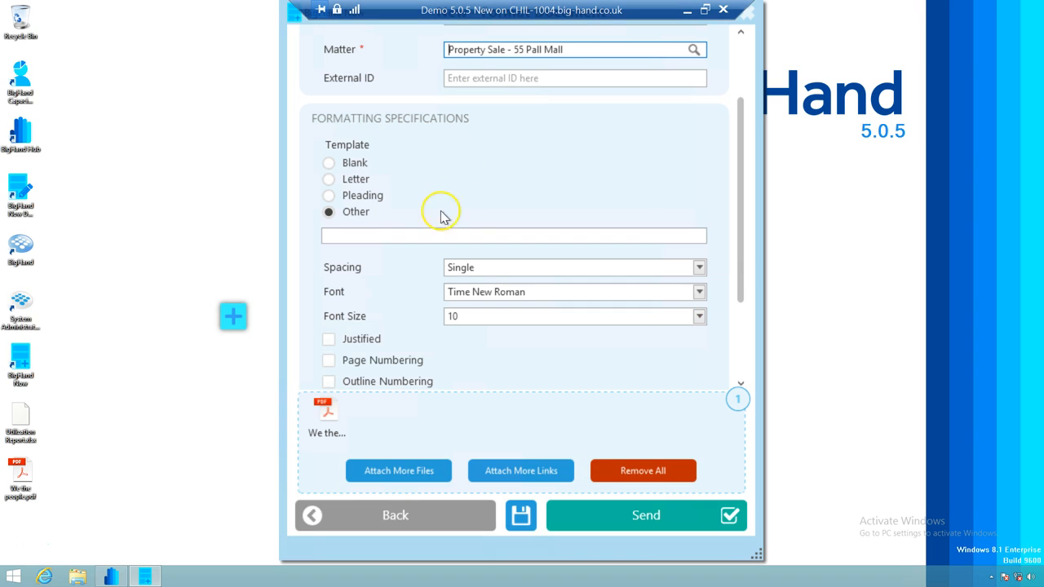
click(331, 179)
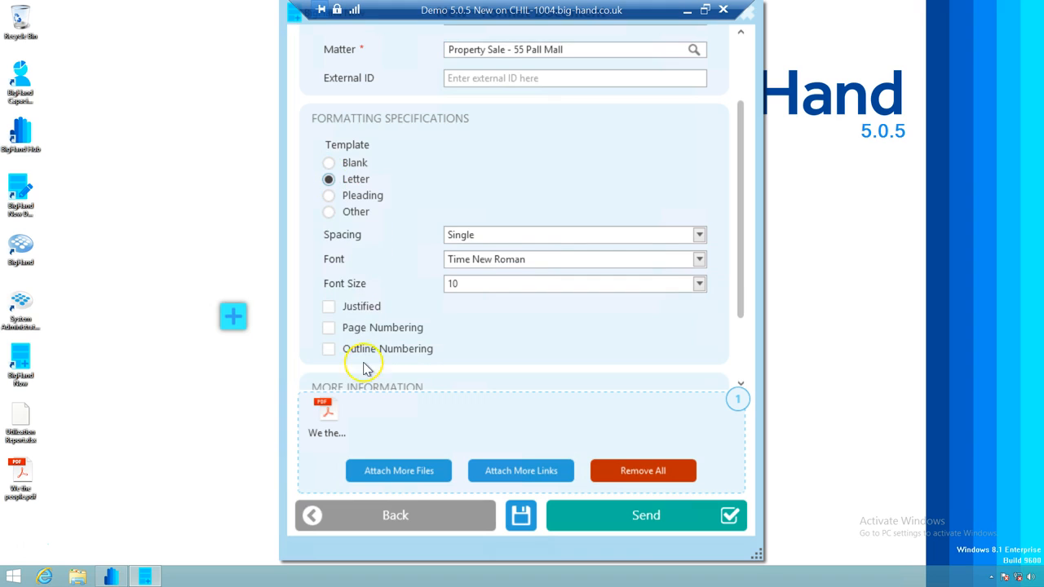
click(699, 236)
click(620, 270)
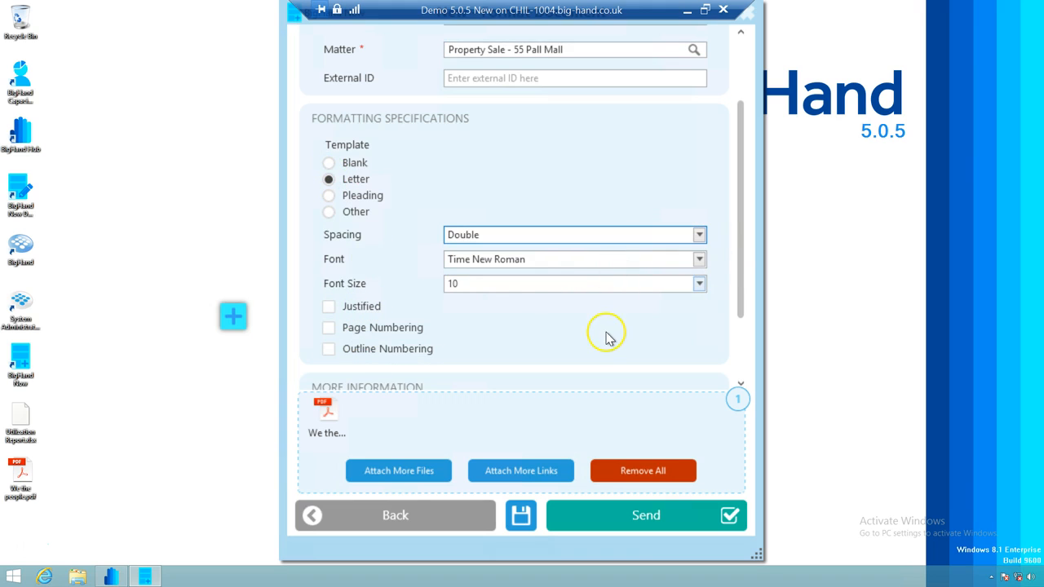
Set the font to Arial at size 12 and enable the Justified option
click(698, 260)
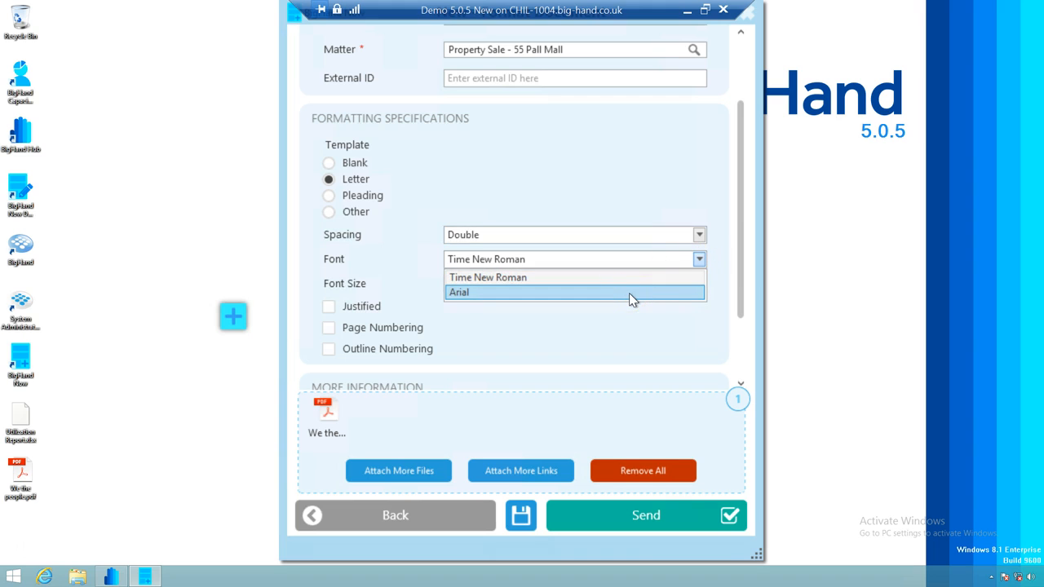
click(628, 293)
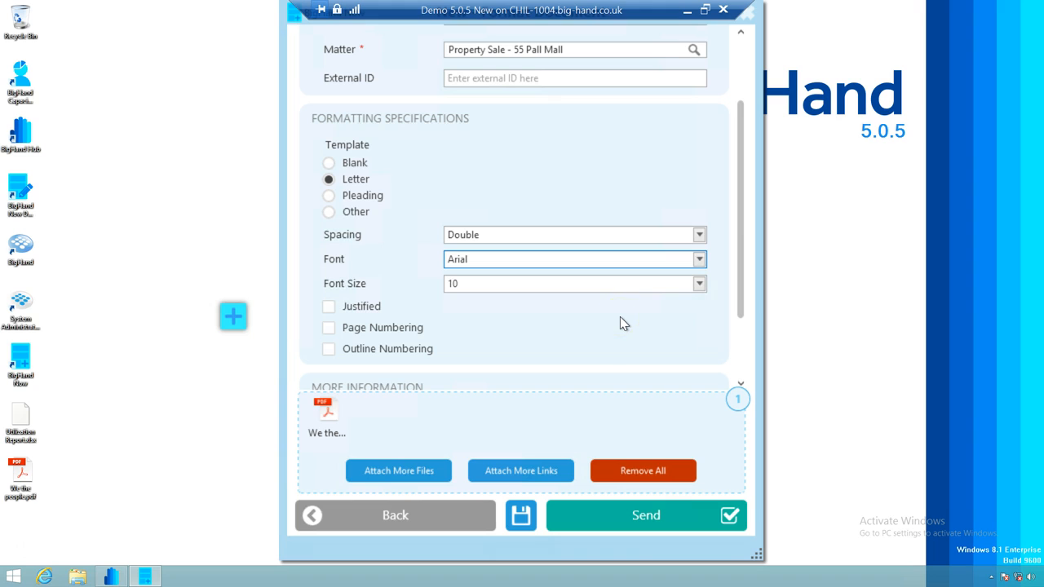
click(698, 283)
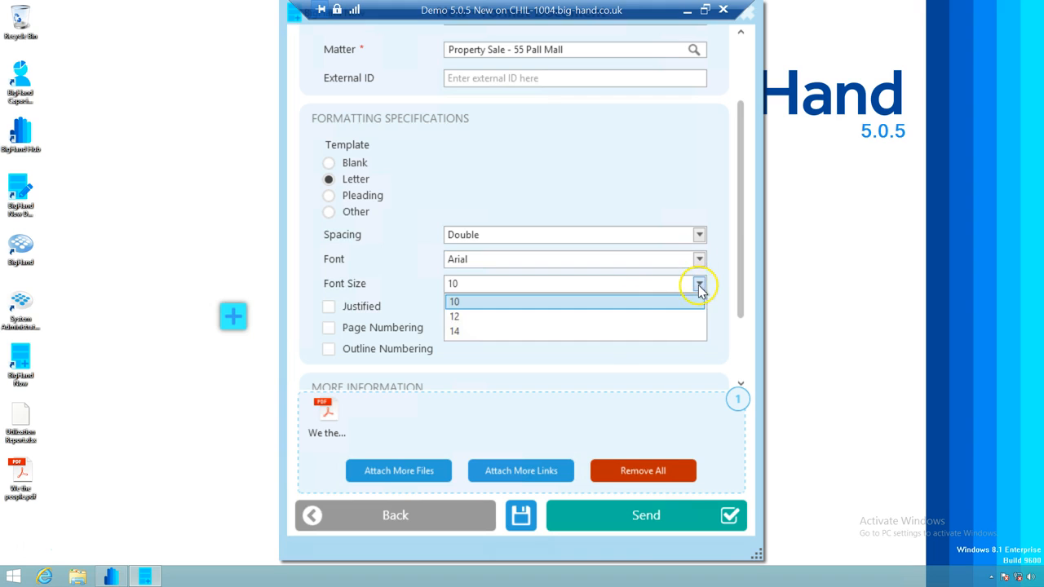
click(624, 318)
click(327, 312)
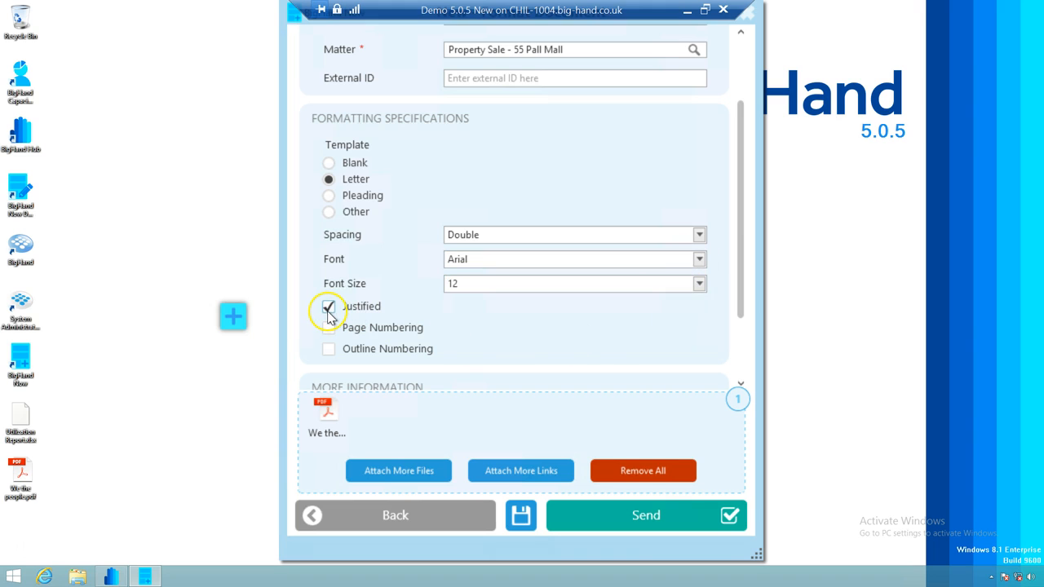
Check the rest of the form, leave the additional information empty, and send the task
scroll(620, 314, down, 2)
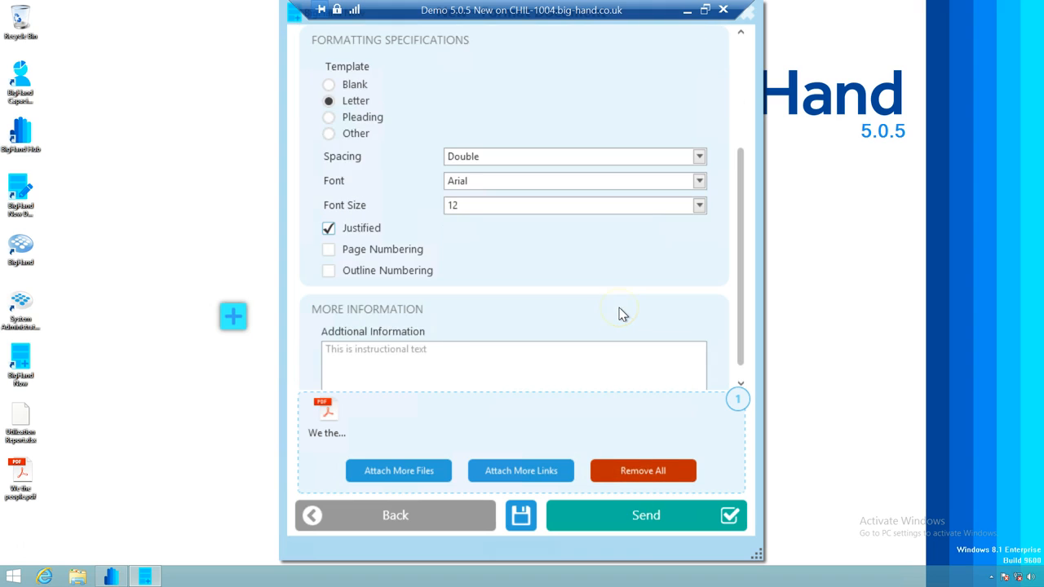
scroll(619, 314, up, 2)
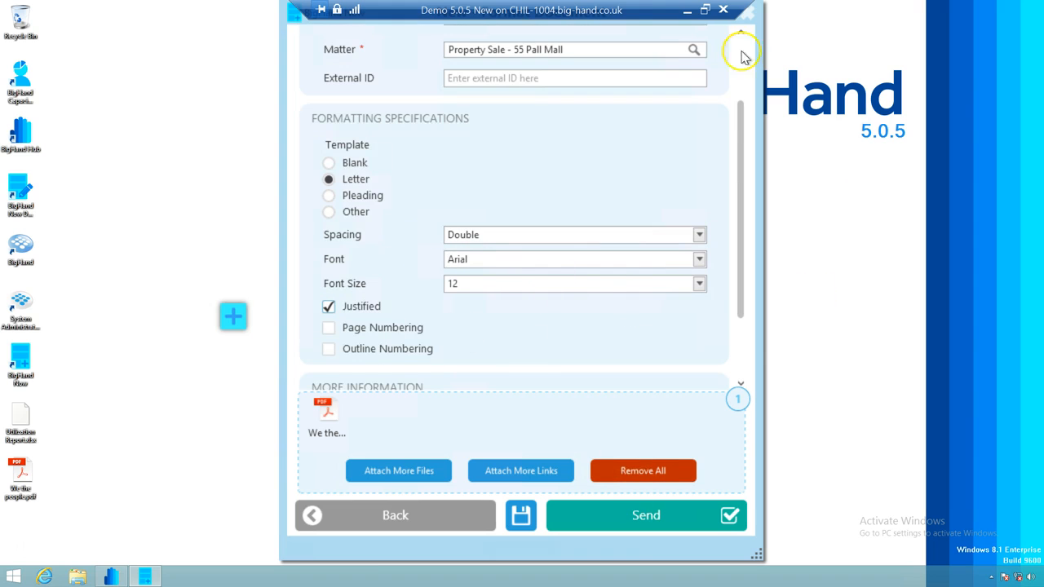
scroll(571, 287, down, 2)
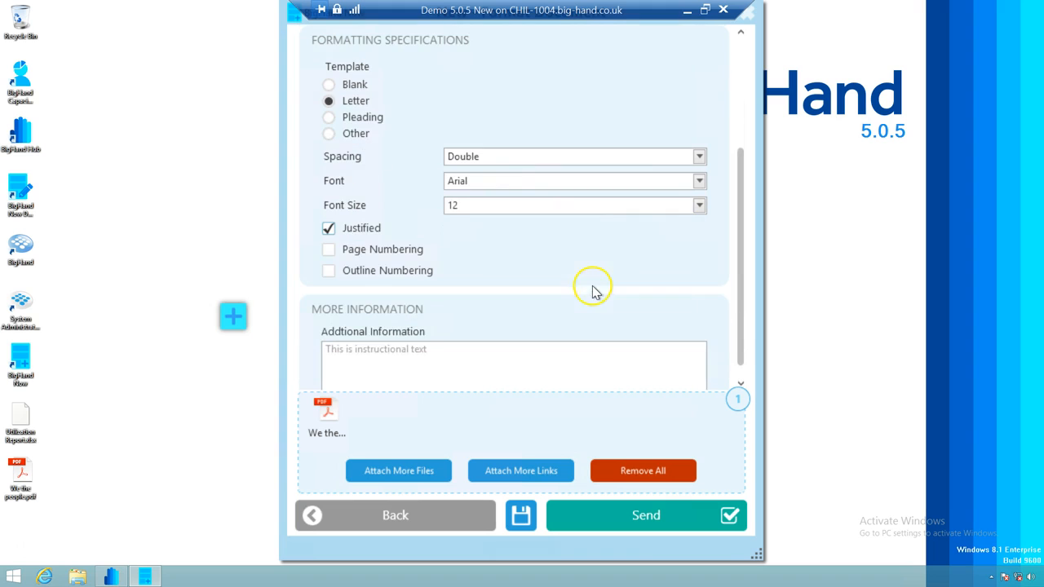
scroll(562, 375, down, 1)
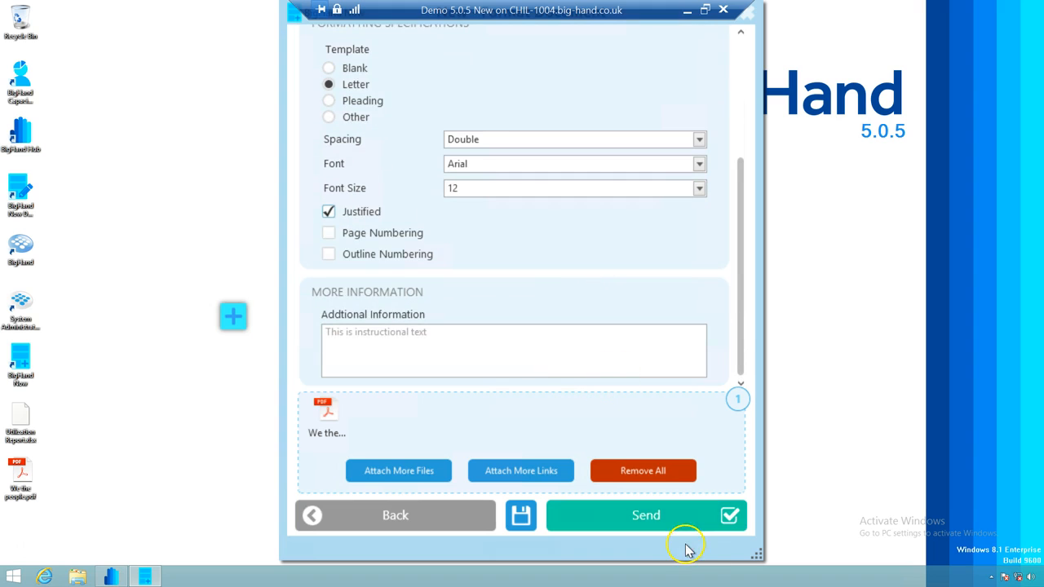
click(652, 526)
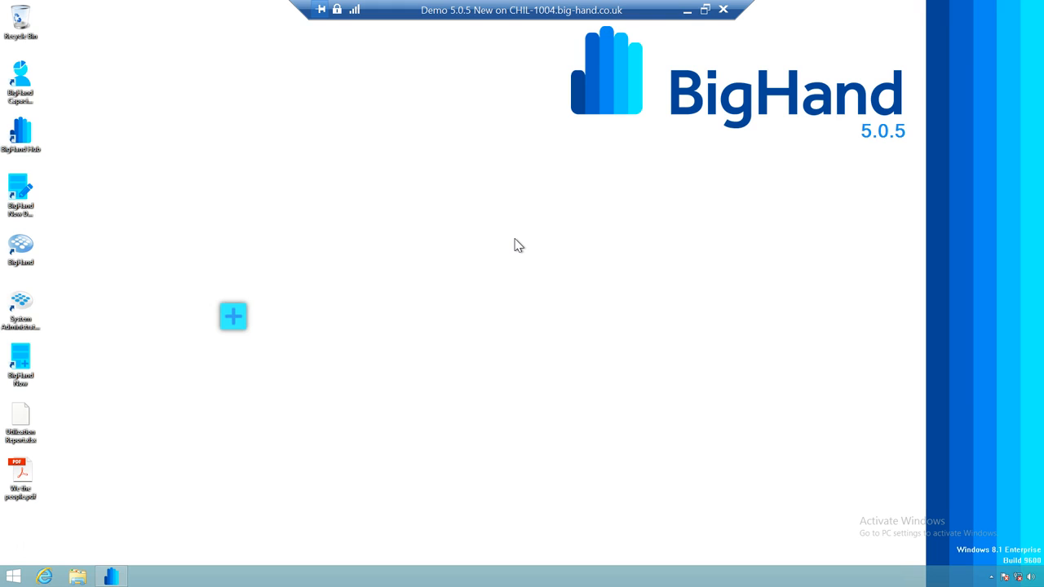
Switch to BigHand Hub and move the floating plus widget off the Resource Center (NA) task list
click(112, 577)
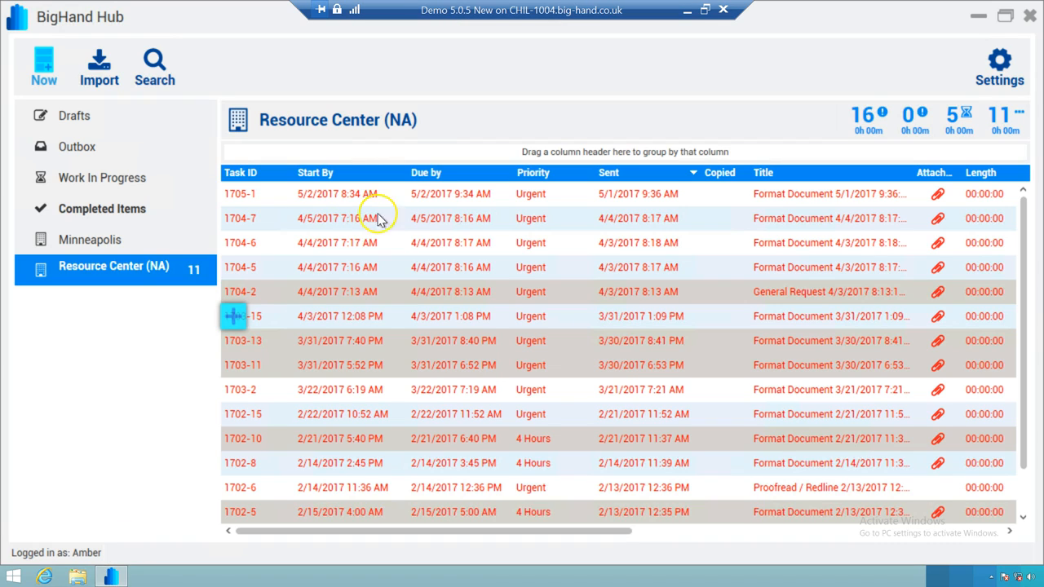
drag(230, 318, 269, 507)
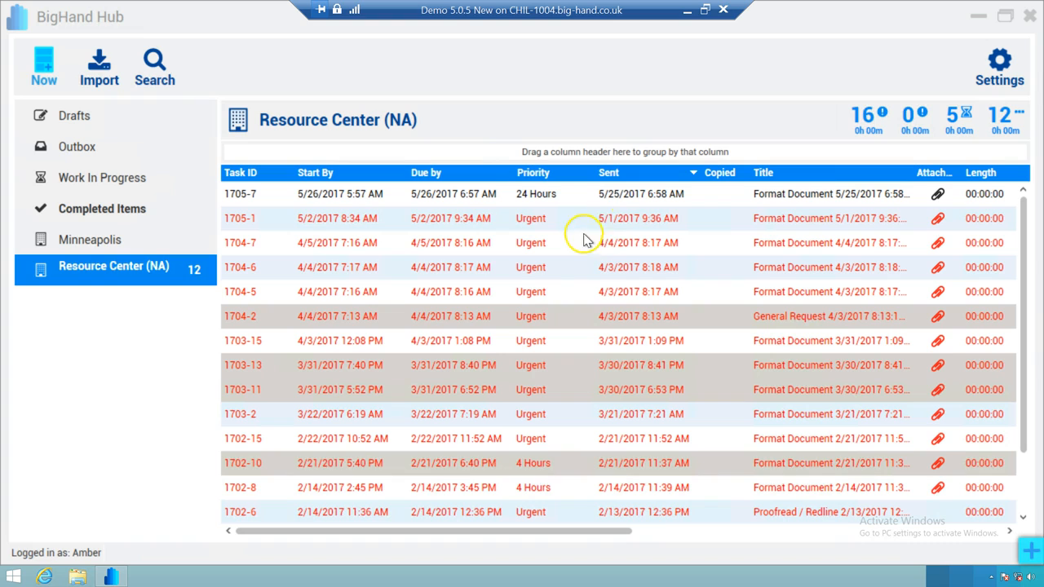
Open the newly submitted 24 Hours Format Document task and examine its task info, client details, formatting specifications and attachments
double_click(788, 201)
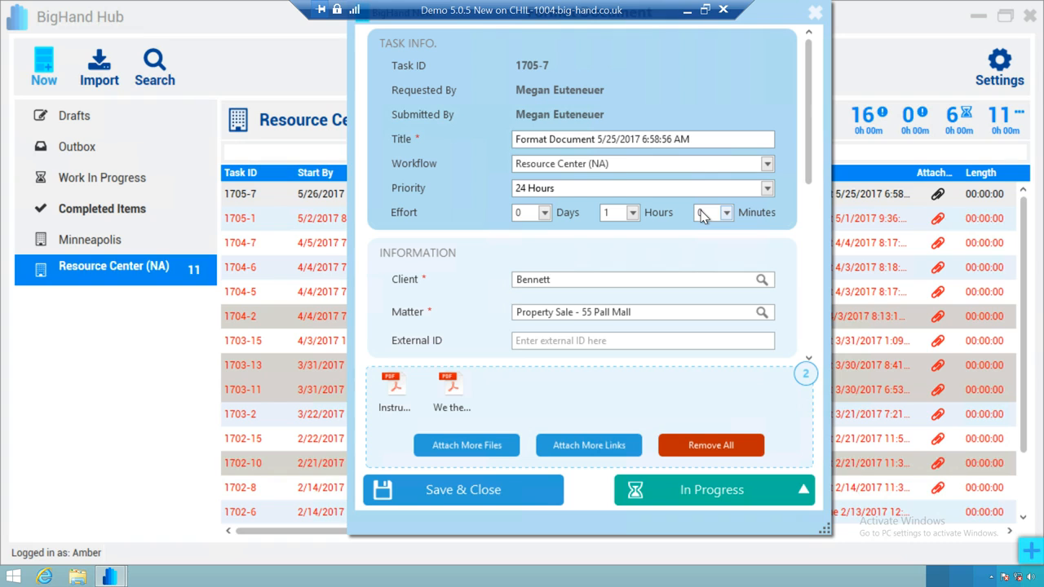
scroll(698, 244, down, 1)
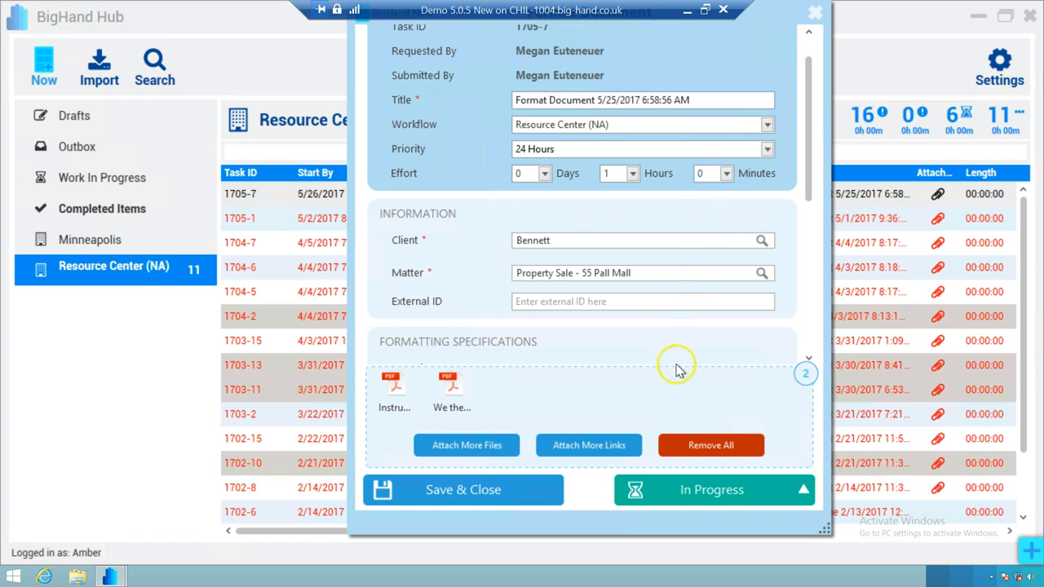
scroll(652, 290, down, 2)
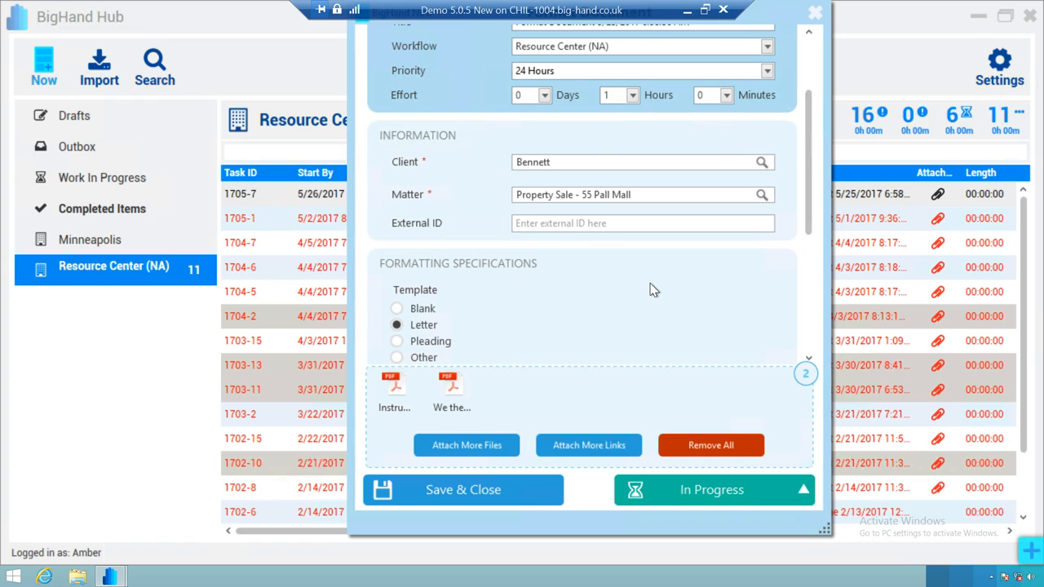
scroll(651, 290, up, 1)
scroll(652, 289, down, 1)
mouse_move(455, 389)
scroll(620, 310, down, 1)
scroll(620, 310, down, 1)
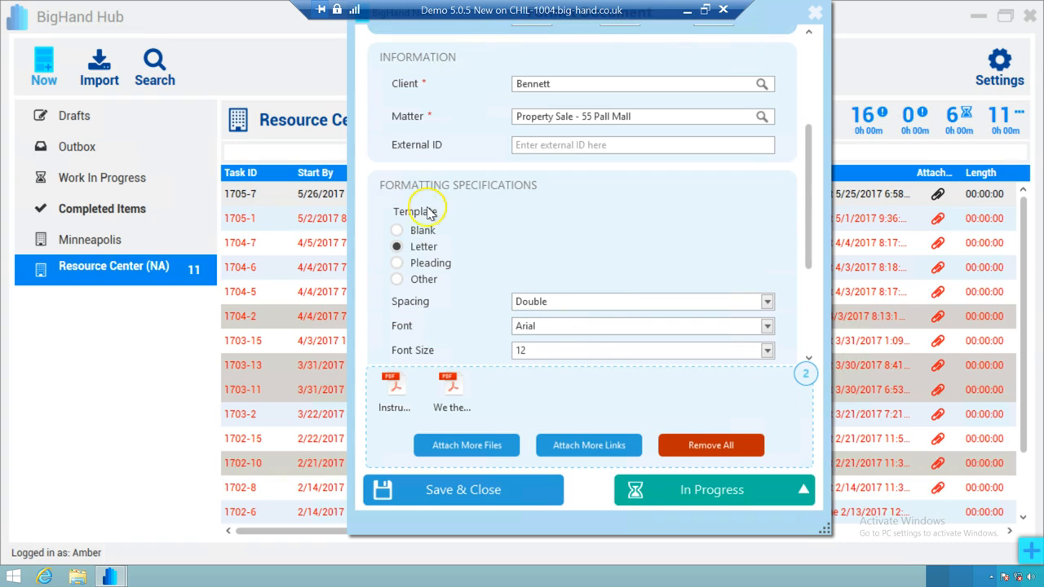
scroll(590, 298, down, 1)
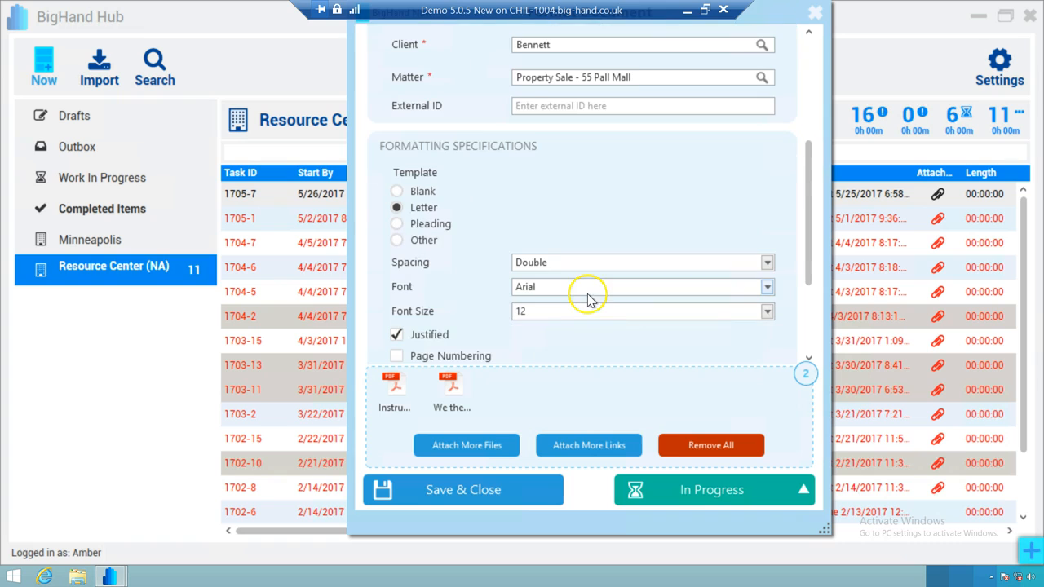
scroll(592, 329, down, 1)
scroll(590, 323, down, 3)
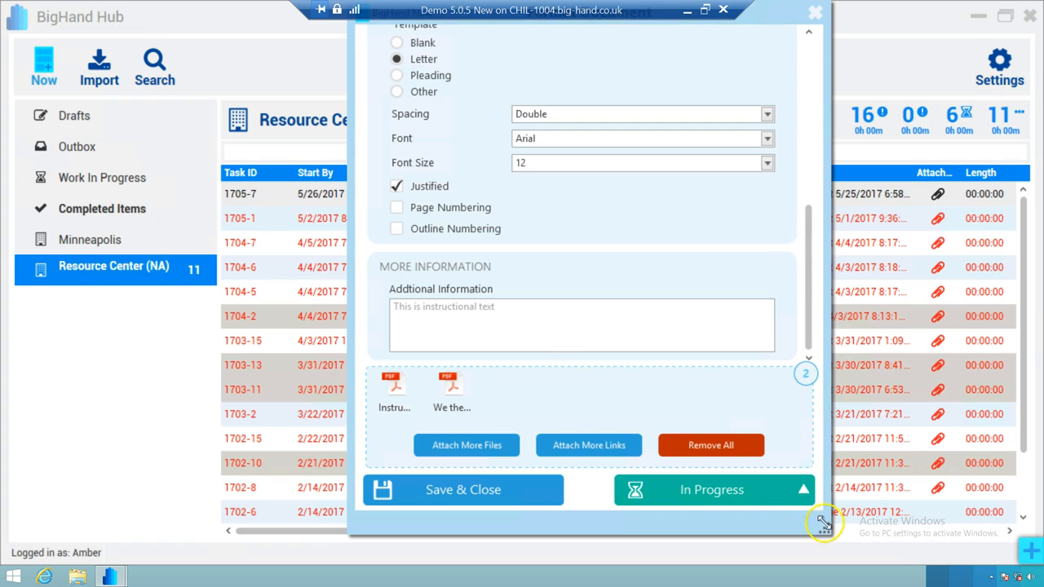
Change the opened Format Document task's status to Complete
click(785, 500)
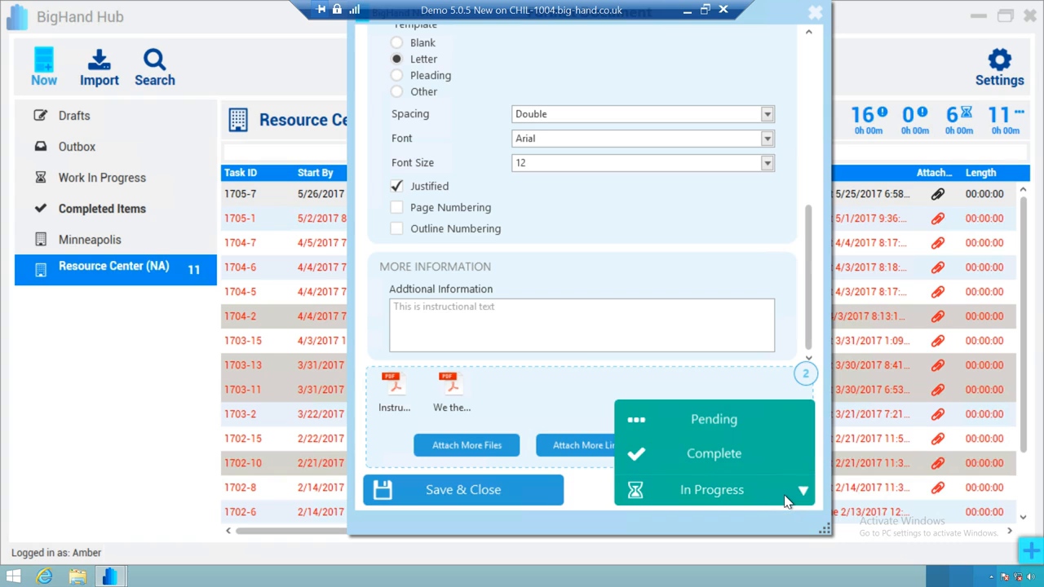
click(764, 462)
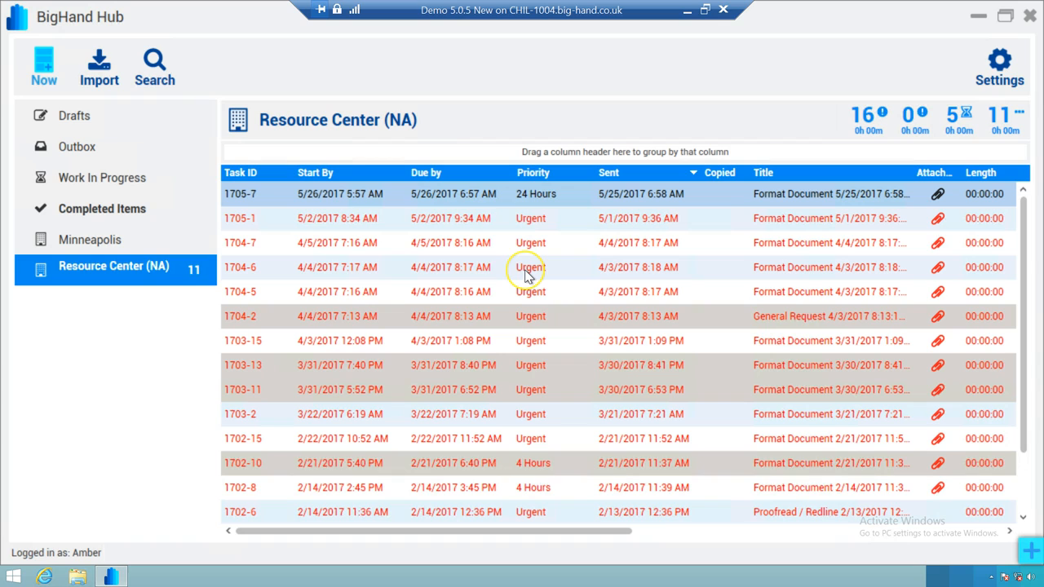
click(596, 362)
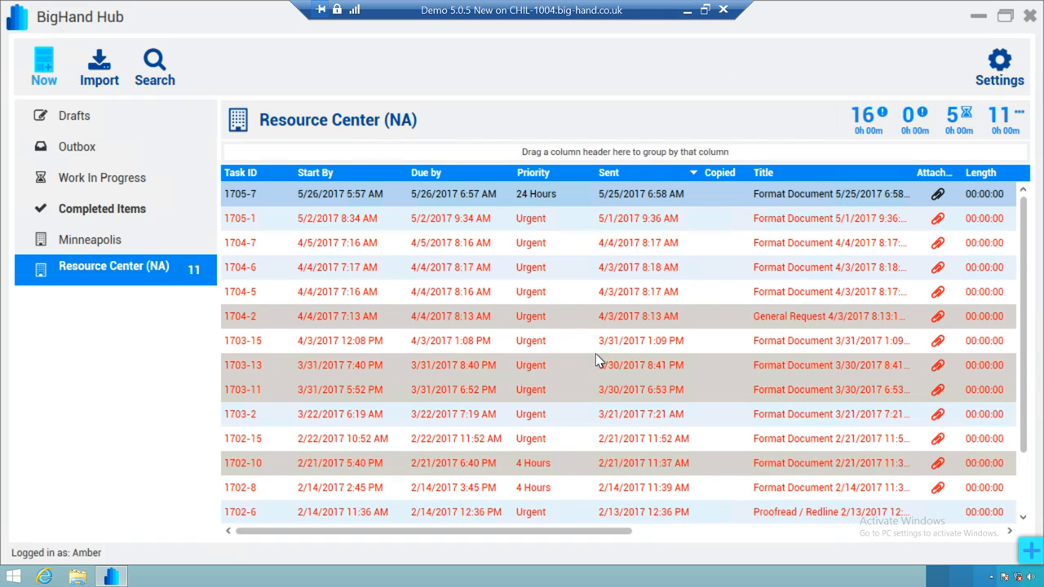